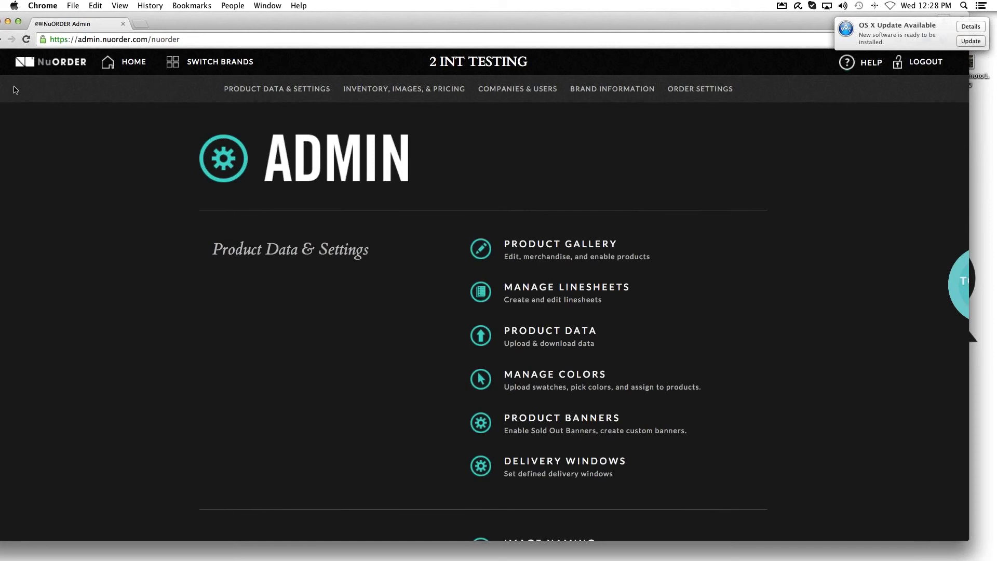
- Scroll down the Admin page's Product Data & Settings list to reach Product Banners
{"action": "scroll", "coordinate": [322, 280], "scroll_direction": "down", "scroll_amount": 1}
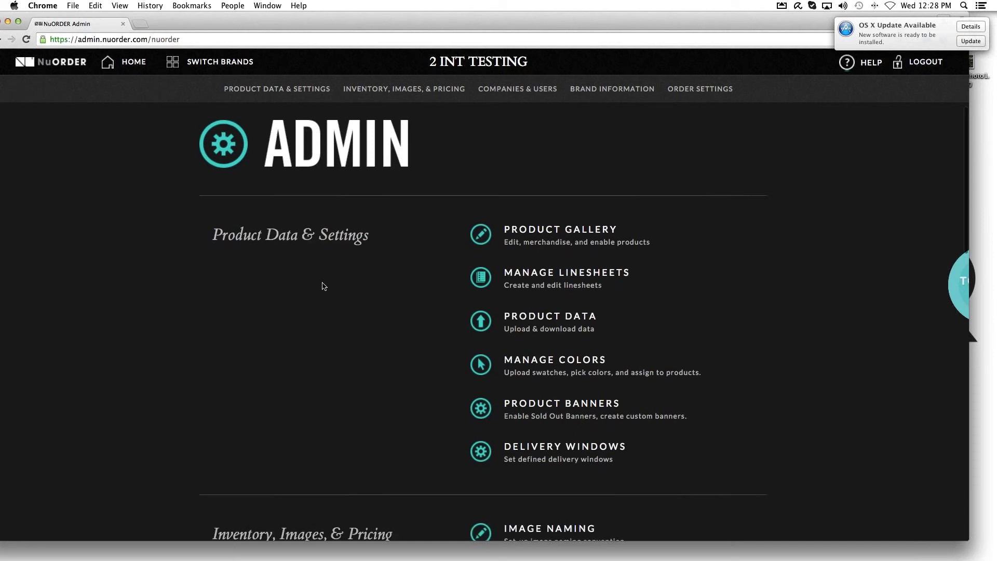
{"action": "scroll", "coordinate": [323, 286], "scroll_direction": "down", "scroll_amount": 5}
{"action": "scroll", "coordinate": [324, 285], "scroll_direction": "down", "scroll_amount": 2}
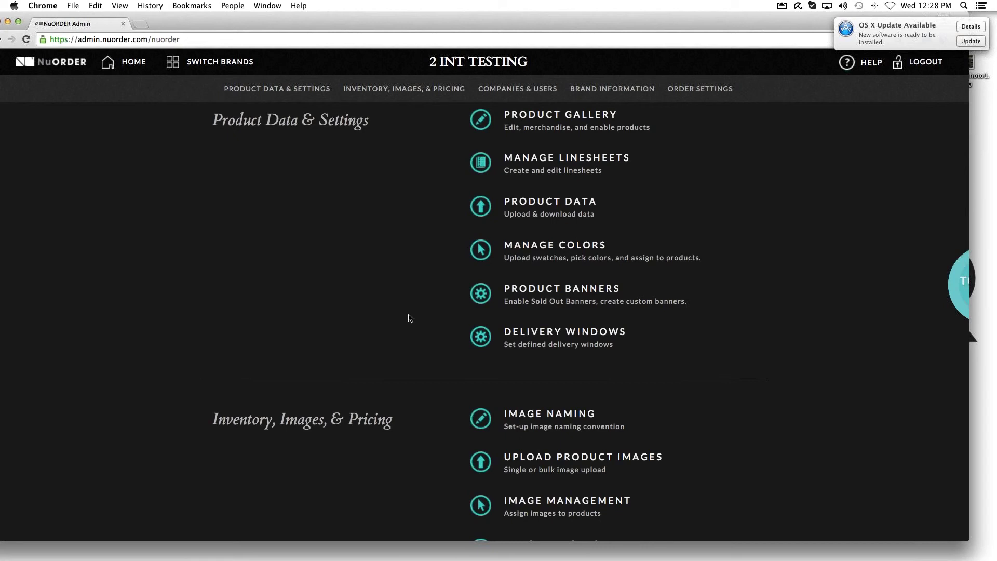
- Open Product Banners, set Sold Out Banners to YES for 2 INT TESTING, and save
{"action": "left_click", "coordinate": [514, 300]}
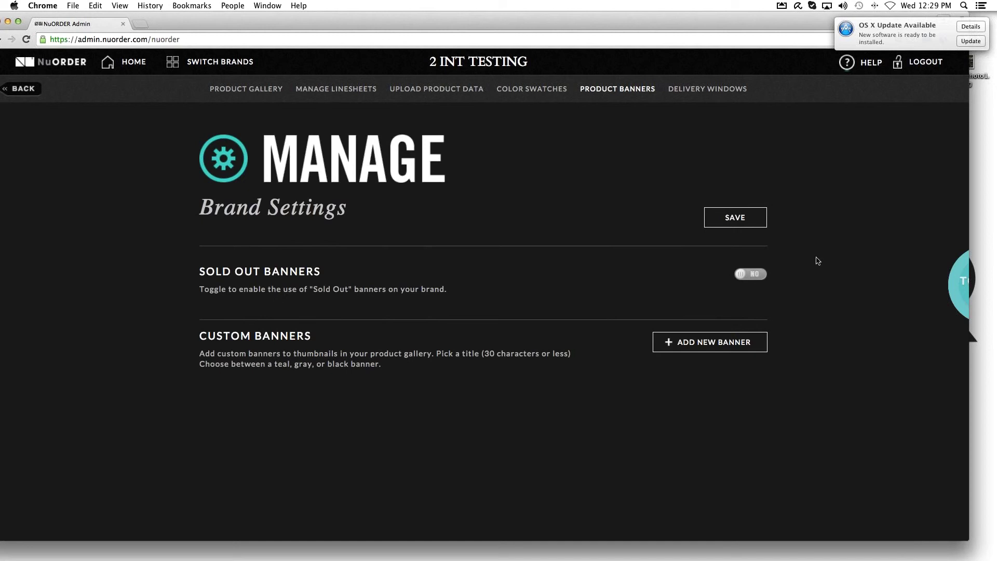
{"action": "left_click", "coordinate": [753, 272]}
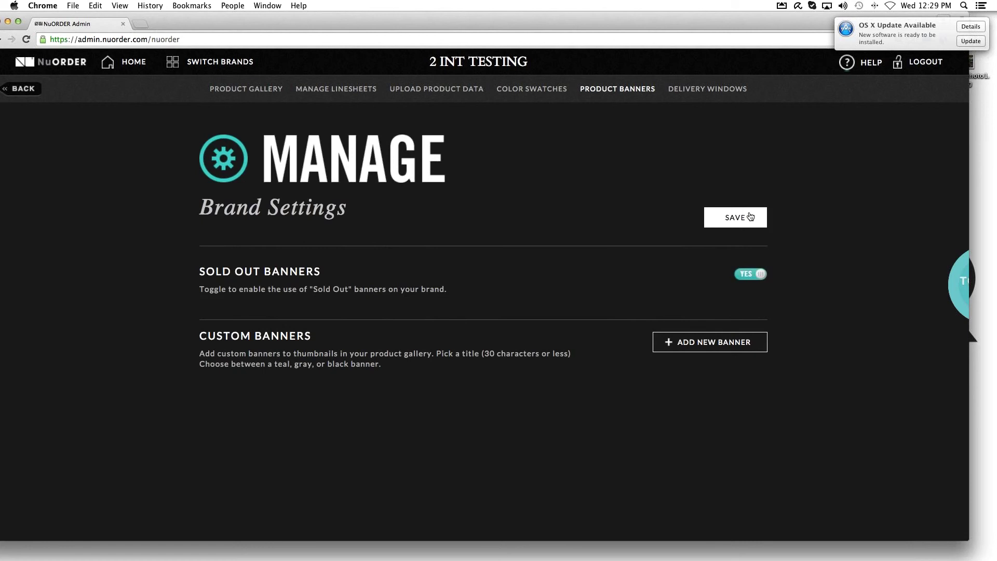
{"action": "left_click", "coordinate": [750, 216]}
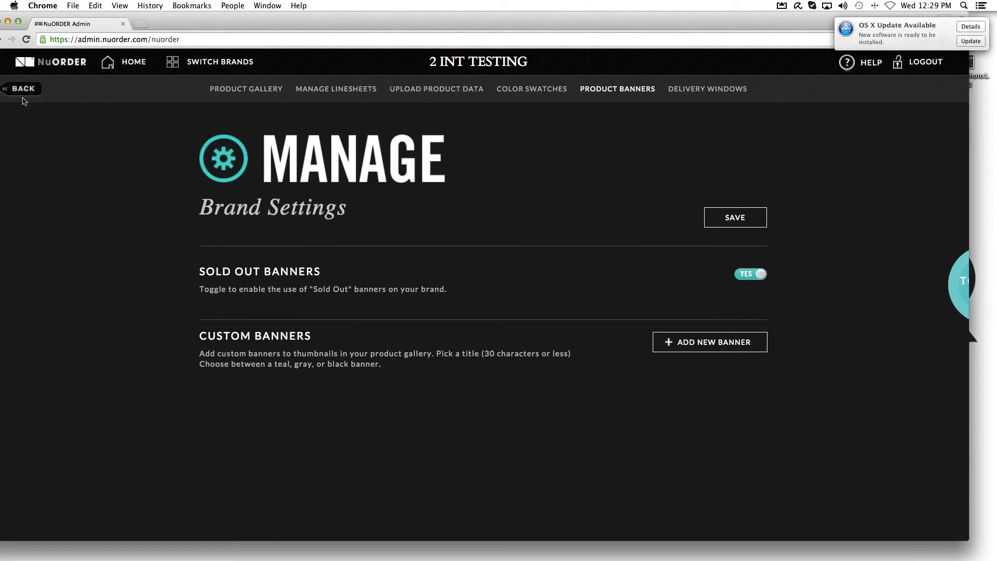
- Return to the Admin overview and open Inventory Settings under Inventory, Images & Pricing
{"action": "left_click", "coordinate": [24, 89]}
{"action": "scroll", "coordinate": [316, 190], "scroll_direction": "up", "scroll_amount": 3}
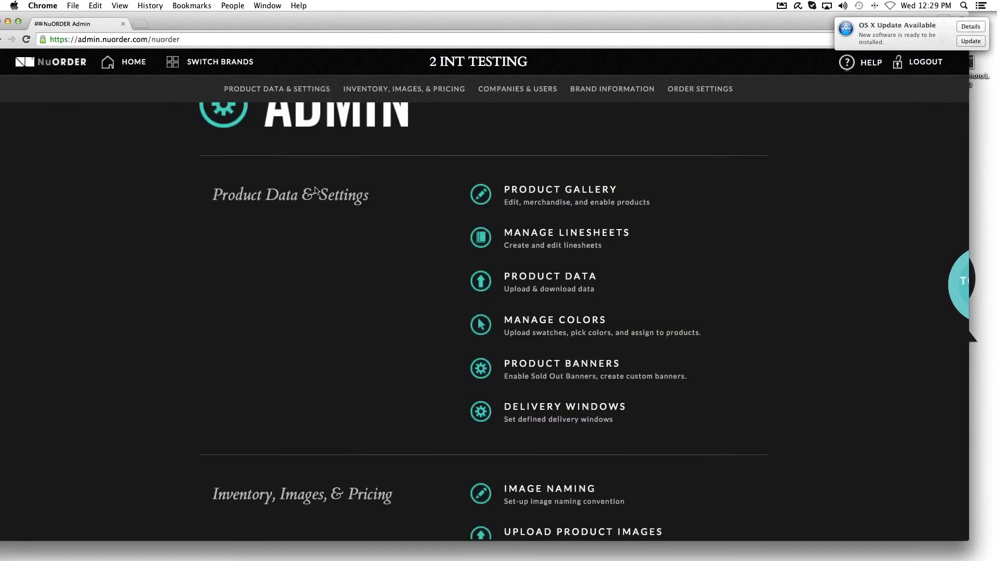
{"action": "scroll", "coordinate": [437, 291], "scroll_direction": "down", "scroll_amount": 7}
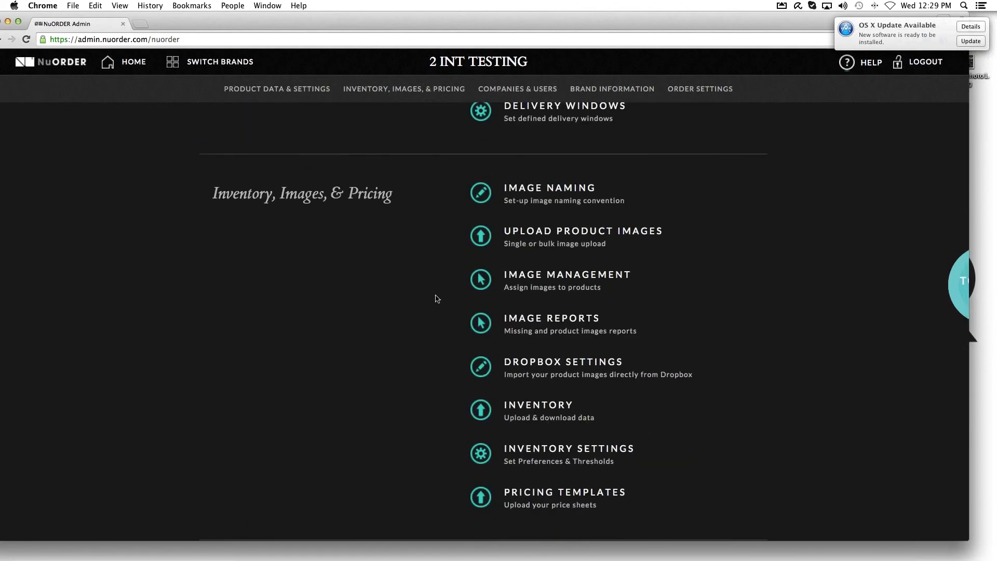
{"action": "left_click", "coordinate": [556, 458]}
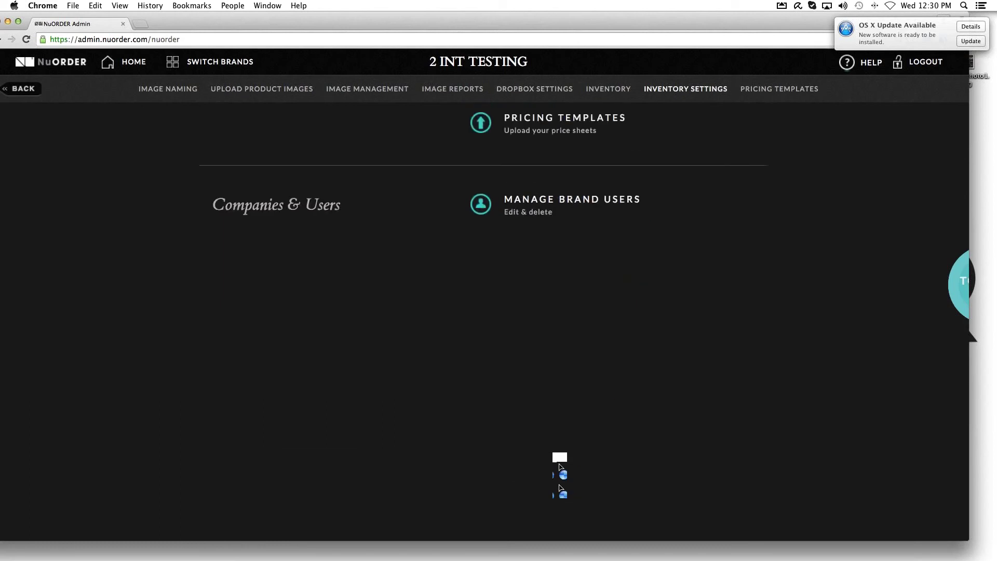
{"action": "scroll", "coordinate": [557, 457], "scroll_direction": "up", "scroll_amount": 10}
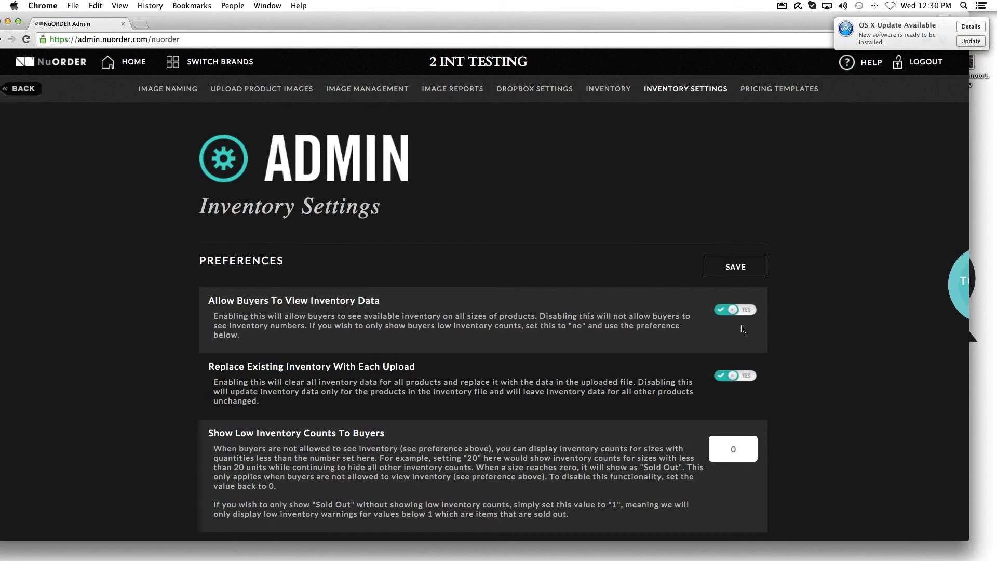
{"action": "scroll", "coordinate": [542, 355], "scroll_direction": "down", "scroll_amount": 3}
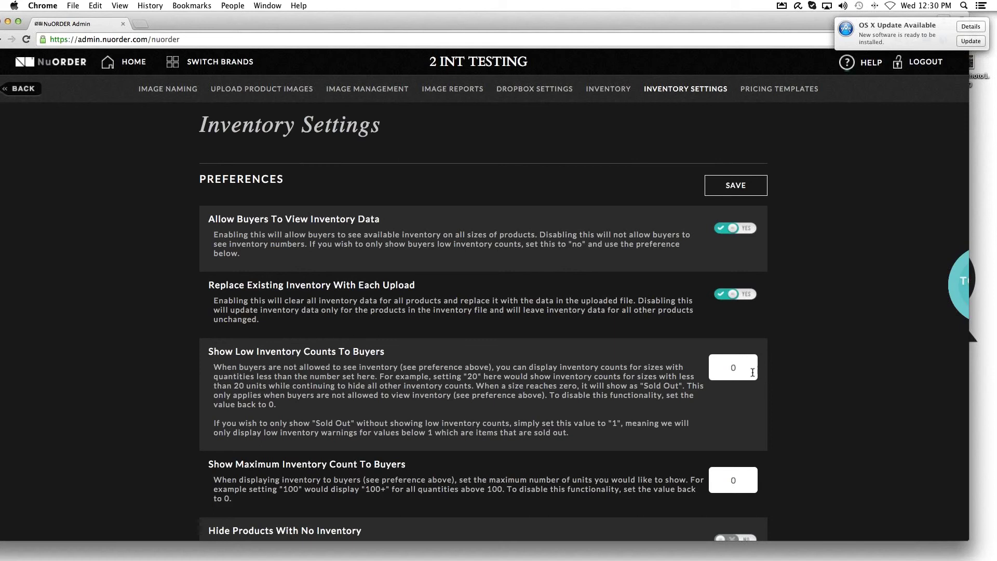
- Change Show Low Inventory Counts To Buyers from 0 to 10, then return to the Admin overview
{"action": "key", "text": "BackSpace"}
{"action": "type", "text": "10"}
{"action": "left_click", "coordinate": [13, 91]}
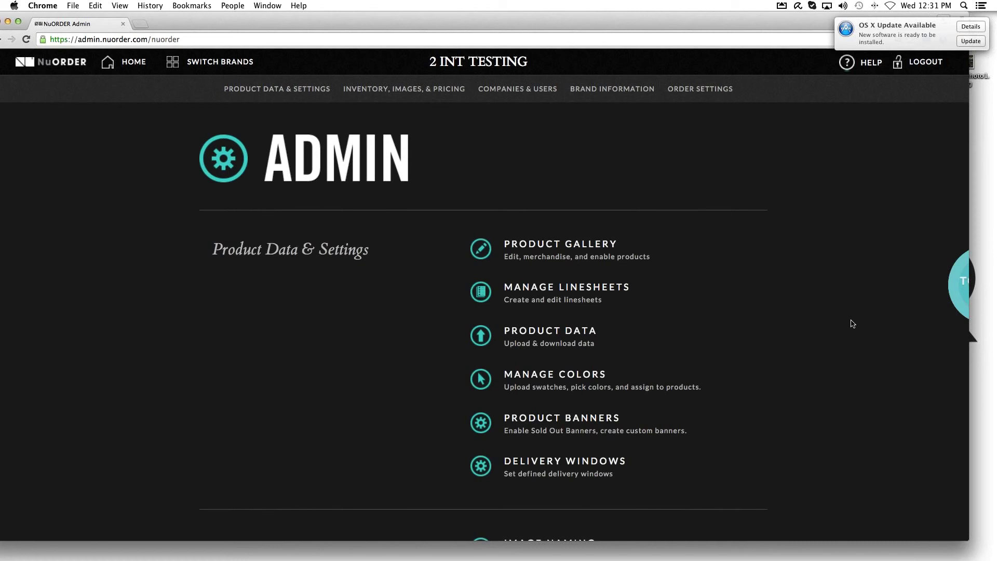
- Start a new linesheet, choose the 5 Products - Landscape with Inventory template, then return to Manage Linesheets
{"action": "left_click", "coordinate": [565, 290]}
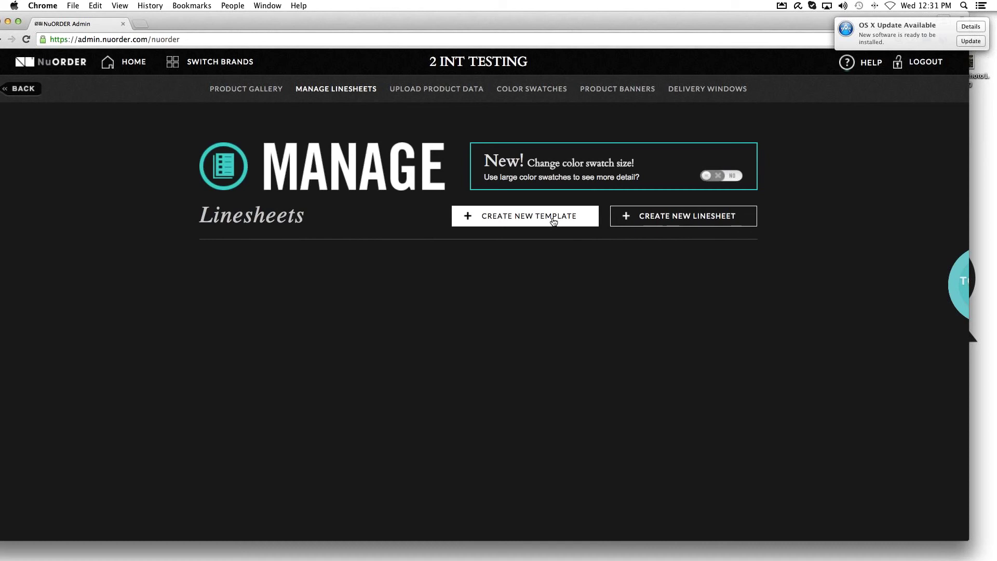
{"action": "left_click", "coordinate": [629, 218]}
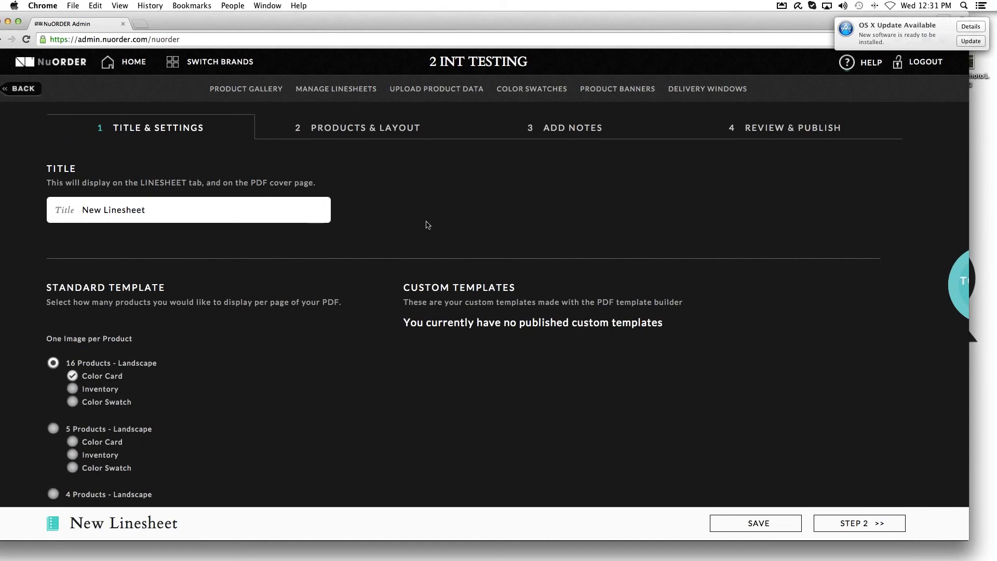
{"action": "left_click_drag", "start_coordinate": [83, 210], "coordinate": [168, 213]}
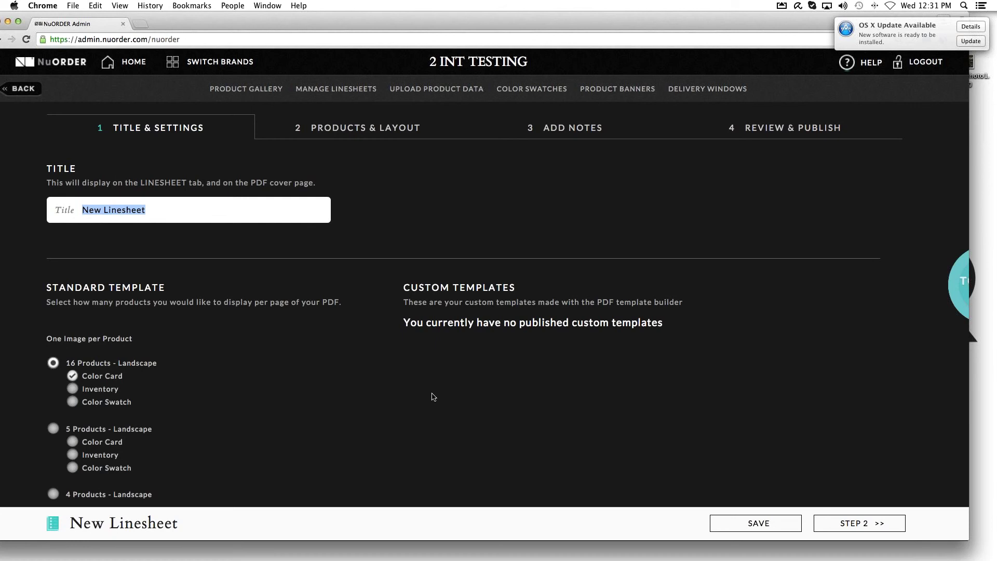
{"action": "scroll", "coordinate": [434, 389], "scroll_direction": "down", "scroll_amount": 5}
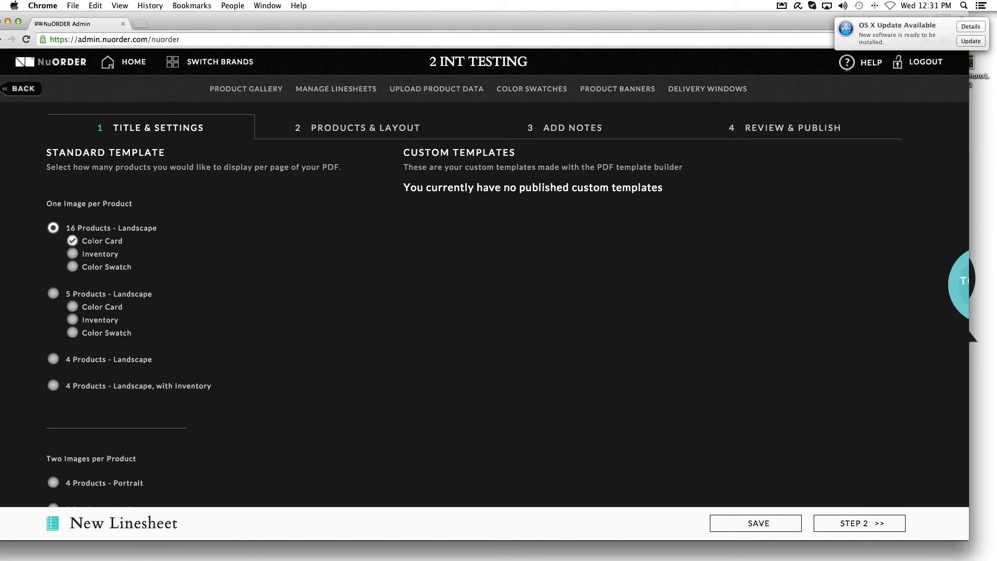
{"action": "scroll", "coordinate": [68, 224], "scroll_direction": "up", "scroll_amount": 1}
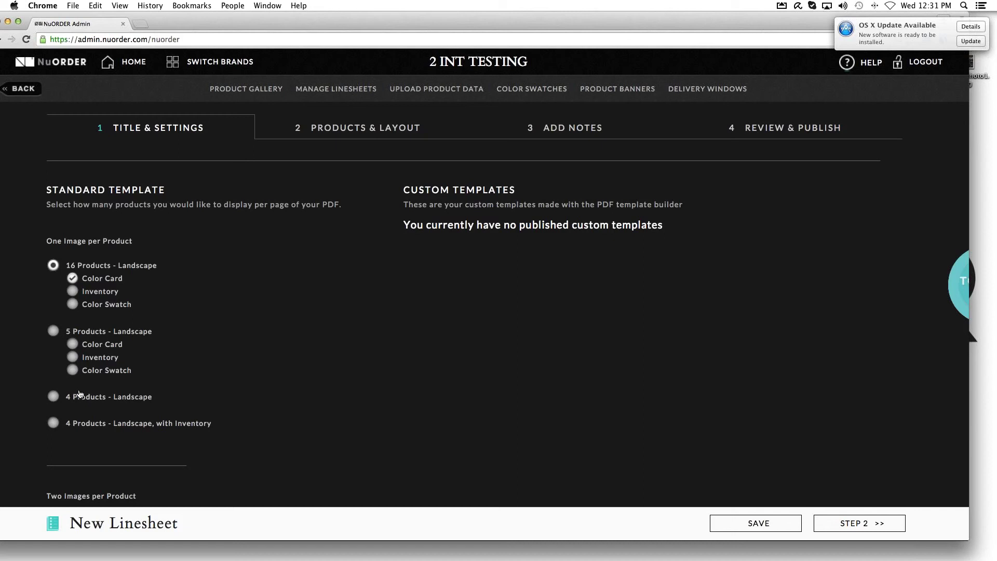
{"action": "left_click", "coordinate": [53, 332]}
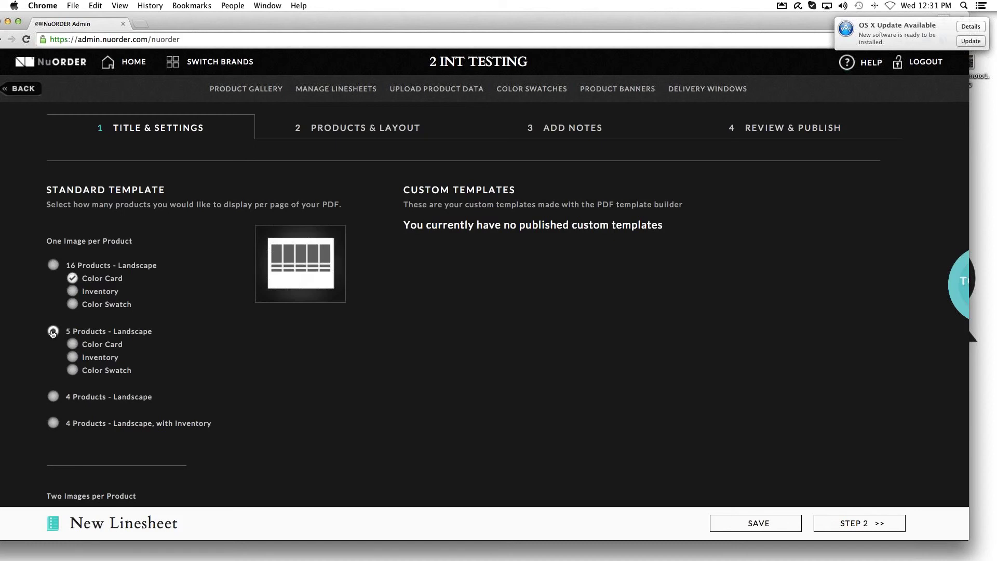
{"action": "left_click", "coordinate": [73, 357]}
{"action": "left_click", "coordinate": [19, 91]}
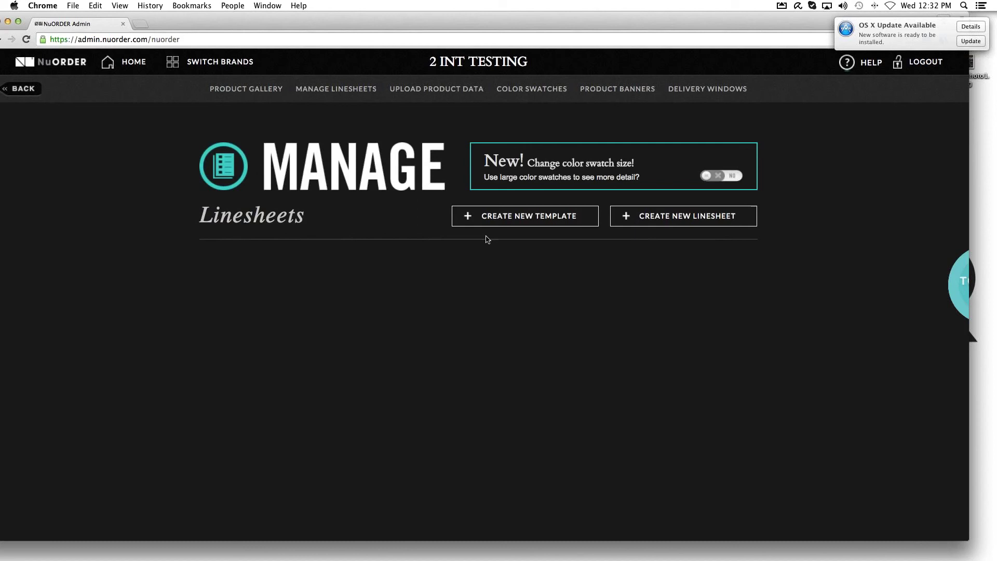
{"action": "left_click", "coordinate": [485, 217]}
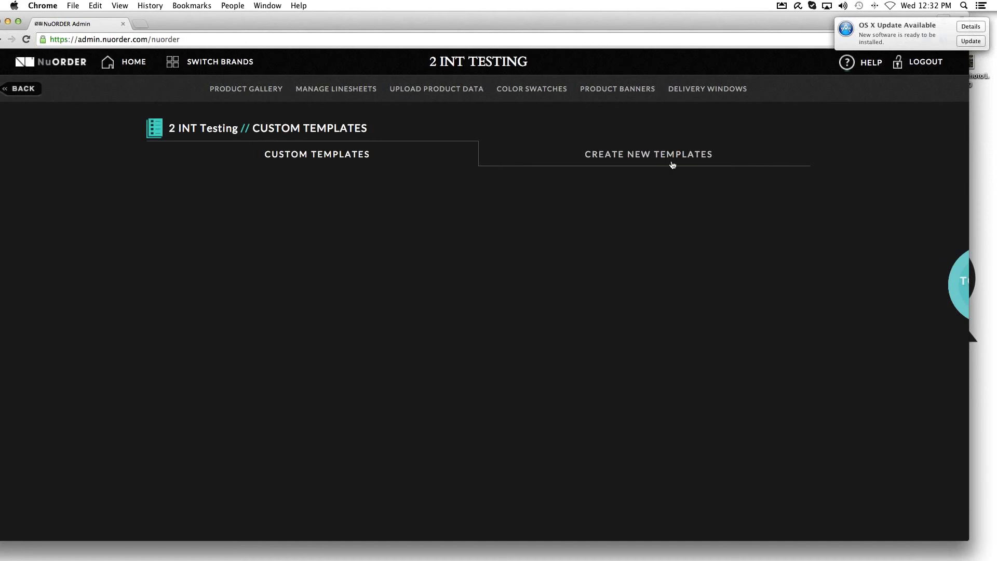
{"action": "left_click", "coordinate": [633, 159]}
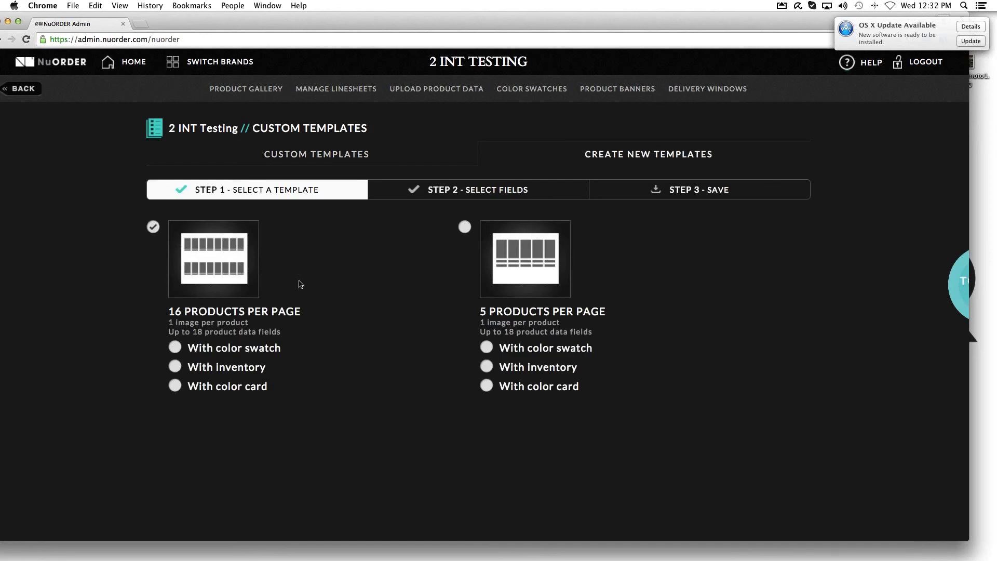
{"action": "left_click", "coordinate": [465, 227]}
{"action": "left_click", "coordinate": [487, 366]}
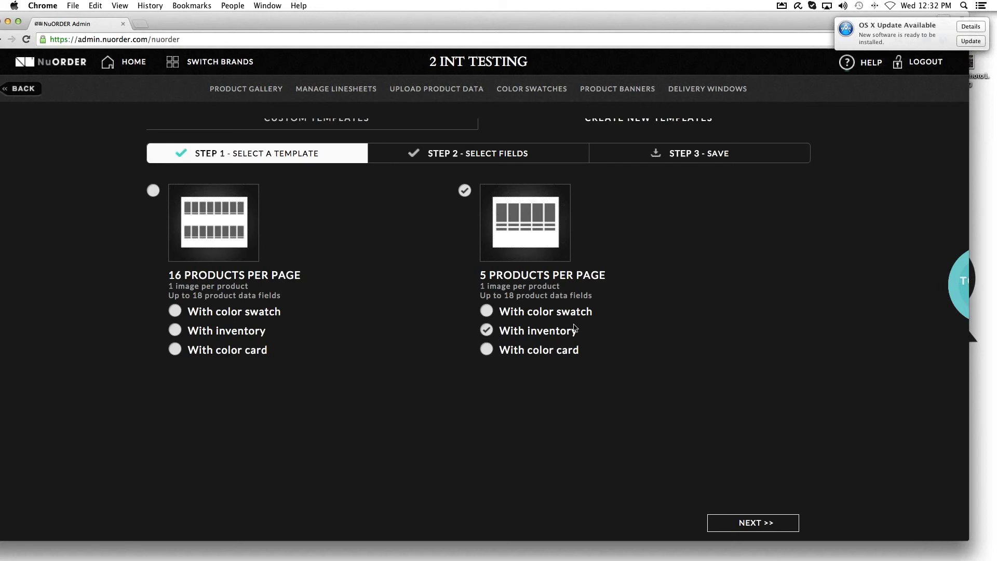
{"action": "left_click", "coordinate": [21, 93]}
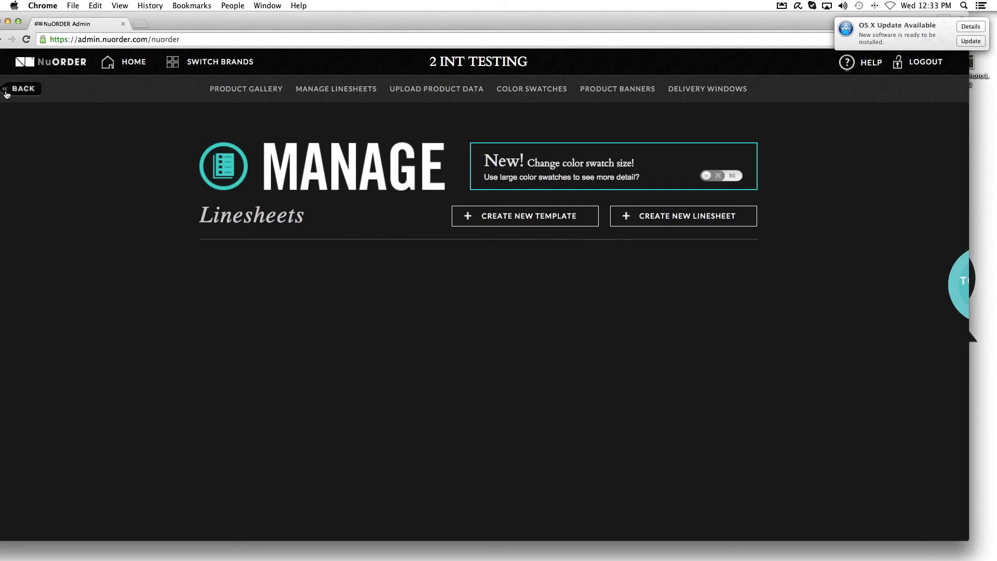
- From the Admin overview, open the Inventory page and scroll to its DOWNLOAD section
{"action": "left_click", "coordinate": [6, 93]}
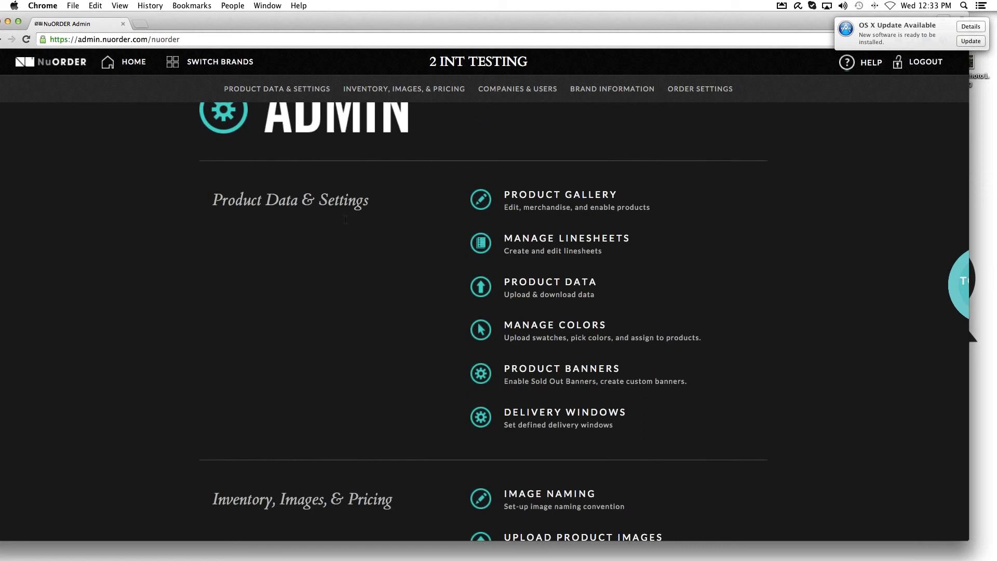
{"action": "scroll", "coordinate": [408, 245], "scroll_direction": "down", "scroll_amount": 5}
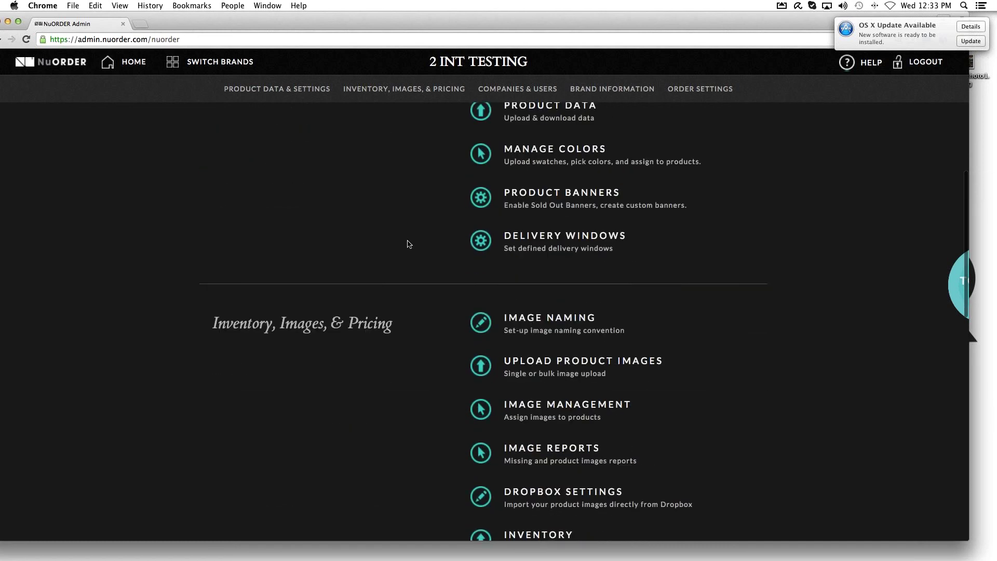
{"action": "scroll", "coordinate": [408, 244], "scroll_direction": "down", "scroll_amount": 4}
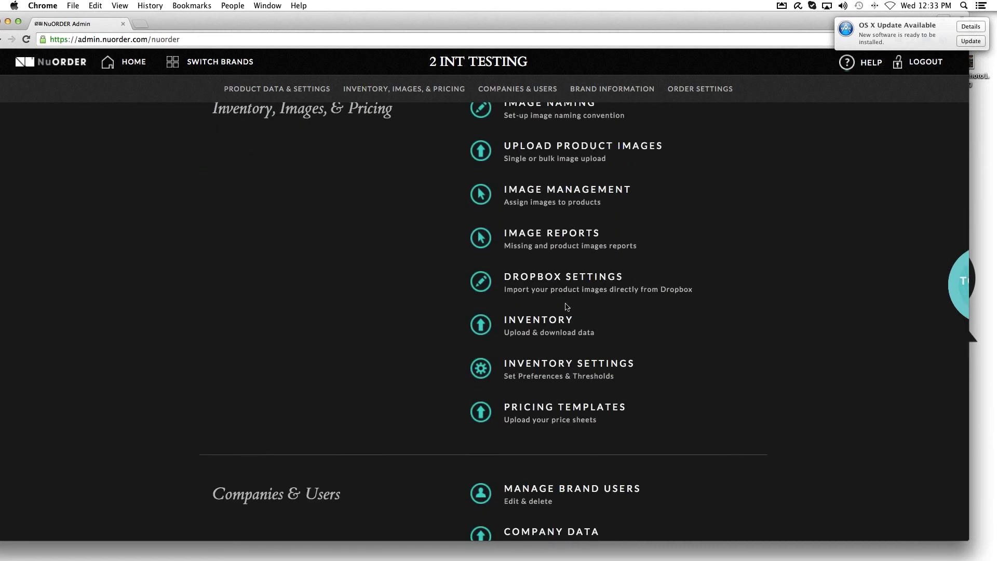
{"action": "left_click", "coordinate": [532, 321]}
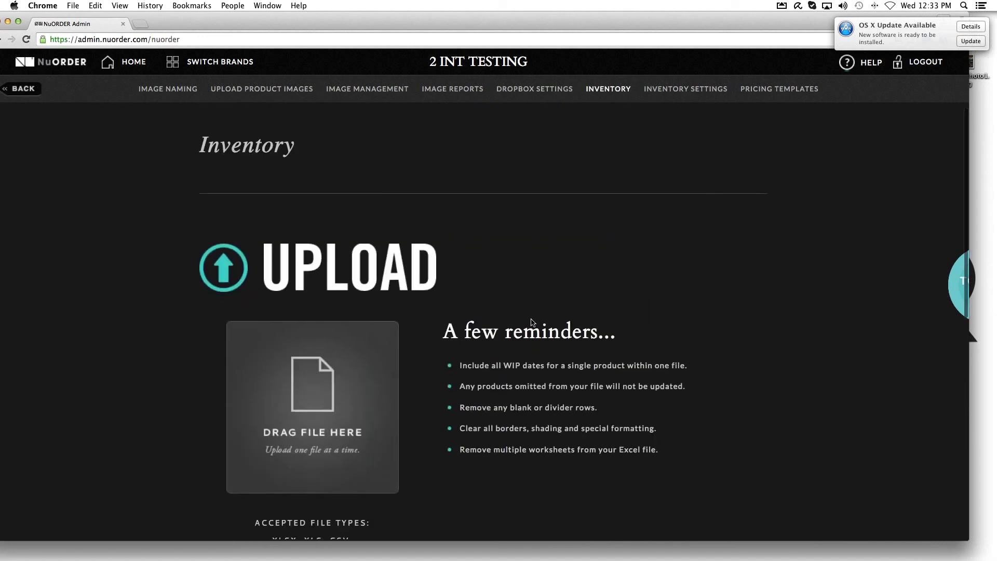
{"action": "scroll", "coordinate": [531, 323], "scroll_direction": "down", "scroll_amount": 8}
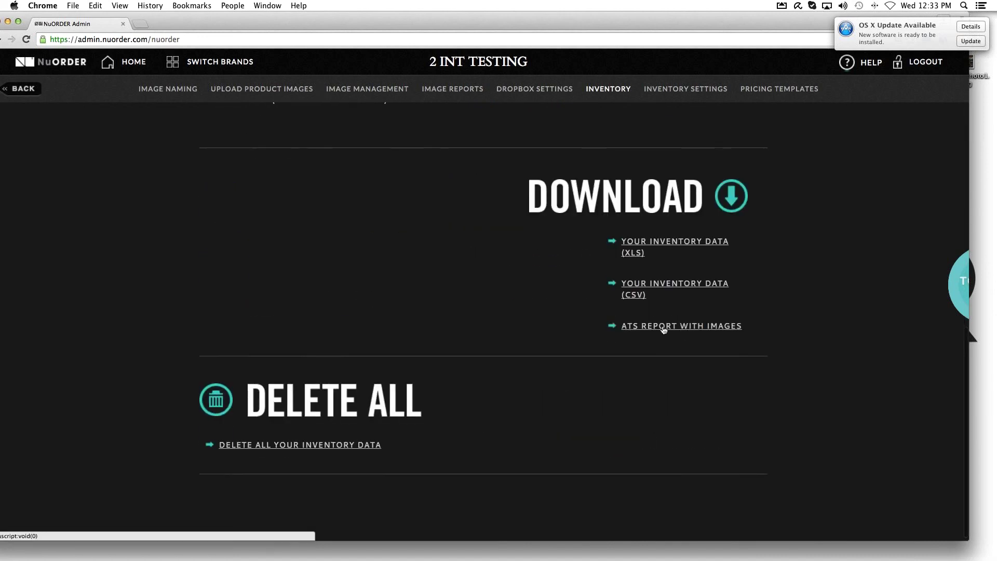